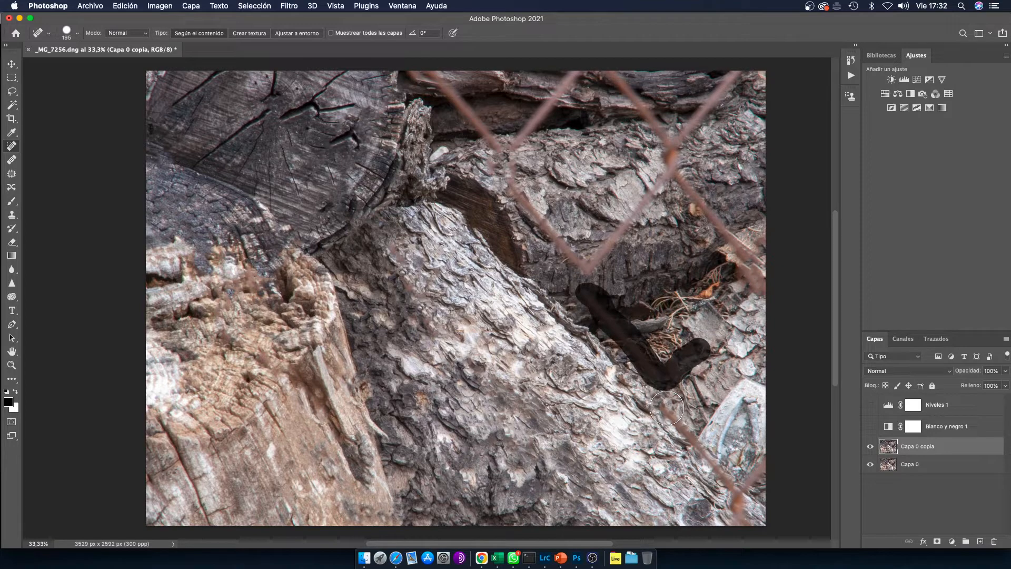
# Step: Paint out the fence wires across the photo's lower-right corner and along its upper edge with the content-aware Spot Healing Brush
pyautogui.moveTo(679, 420); pyautogui.dragTo(738, 502)
pyautogui.moveTo(414, 73)
pyautogui.mouseDown()
pyautogui.moveTo(512, 184)
pyautogui.moveTo(666, 155)
pyautogui.moveTo(753, 74)
pyautogui.mouseUp()
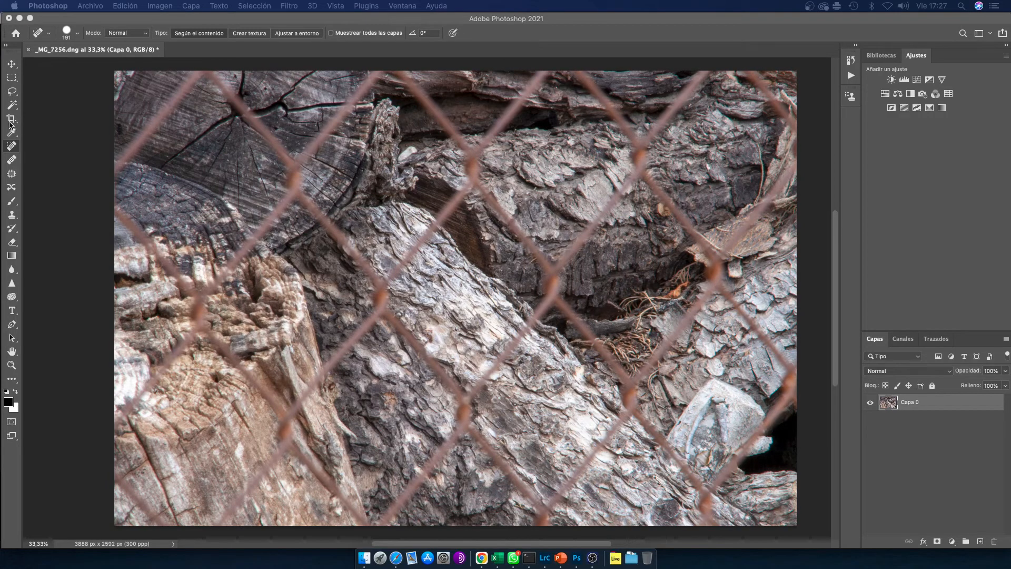
# Step: Crop the photo from its right edge to a width of 3529 px, keeping the full 2592 px height
pyautogui.click(10, 122)
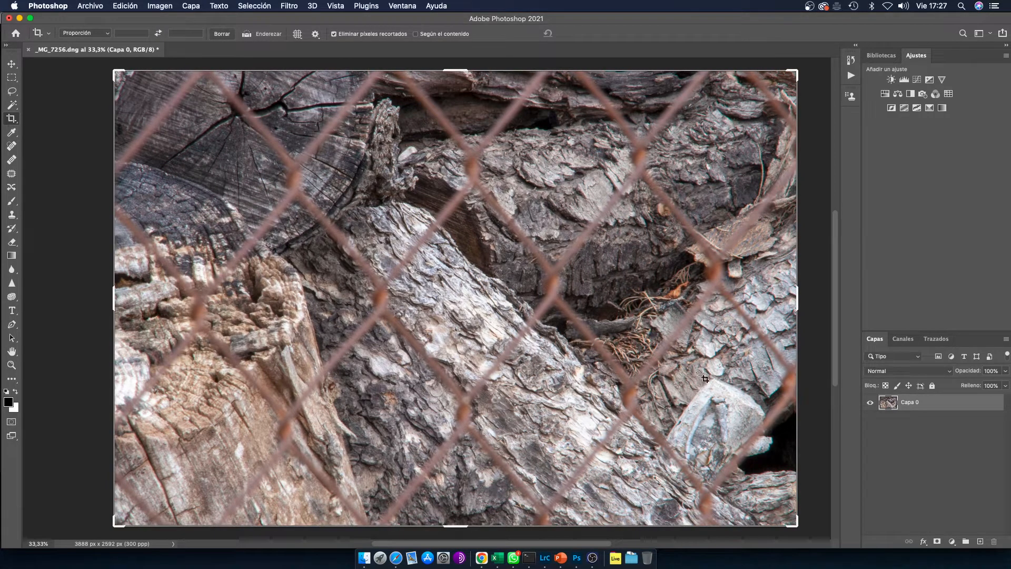
pyautogui.moveTo(799, 305); pyautogui.dragTo(763, 313)
pyautogui.press('Return')
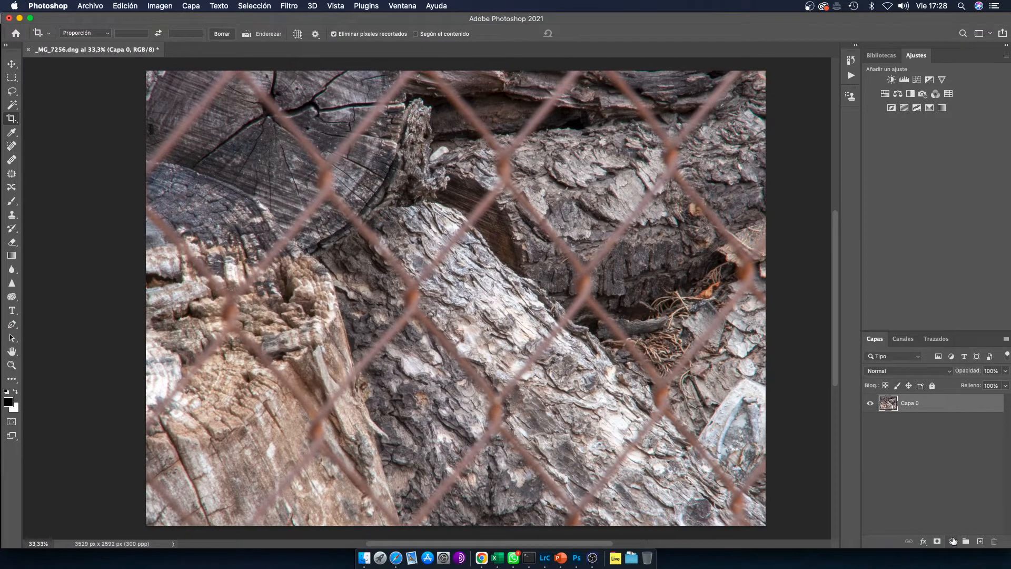
# Step: Add a Blanco y negro adjustment layer above the photo and apply the Filtro azul preset
pyautogui.click(953, 541)
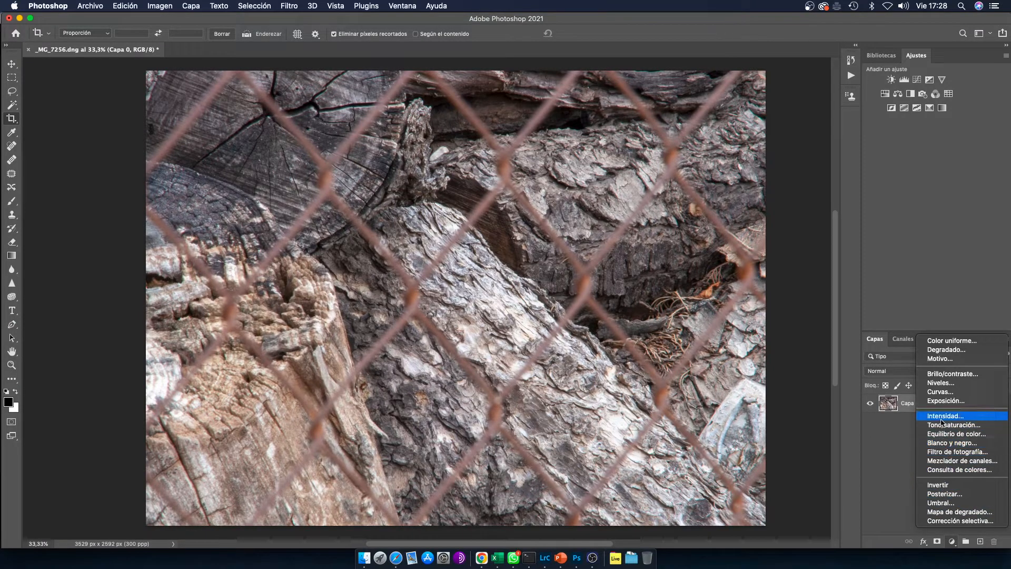
pyautogui.click(944, 446)
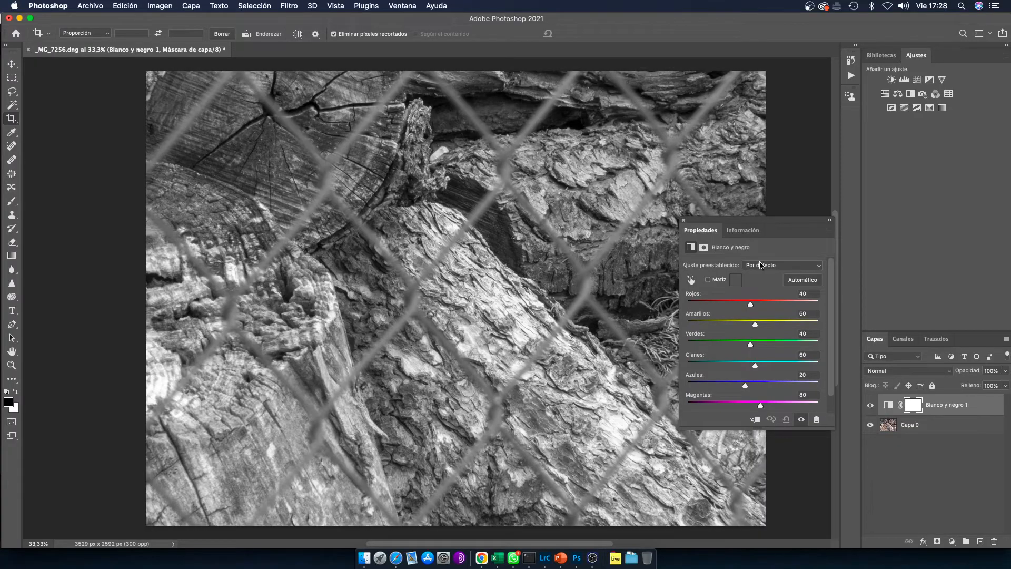
pyautogui.click(761, 268)
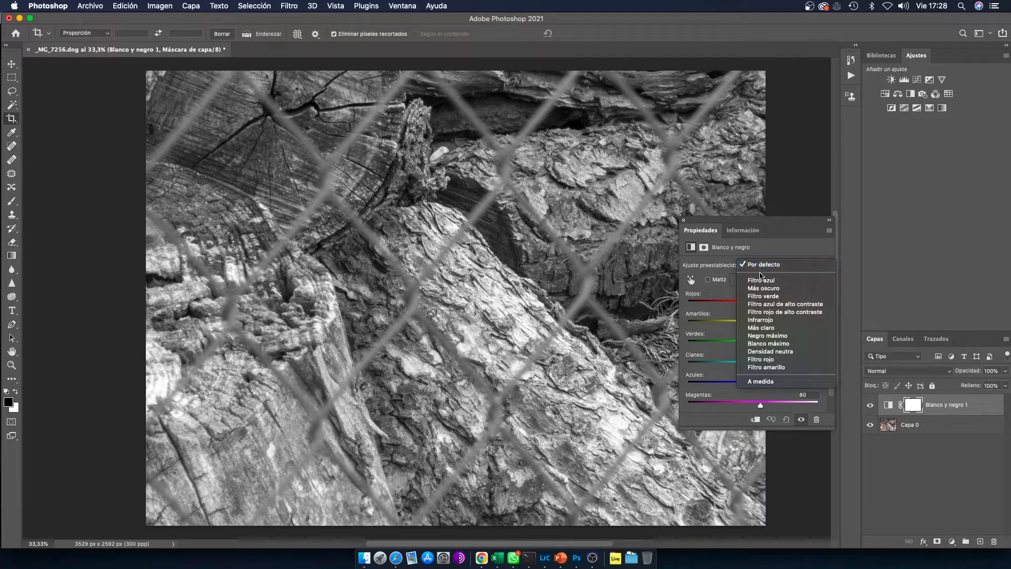
pyautogui.click(761, 281)
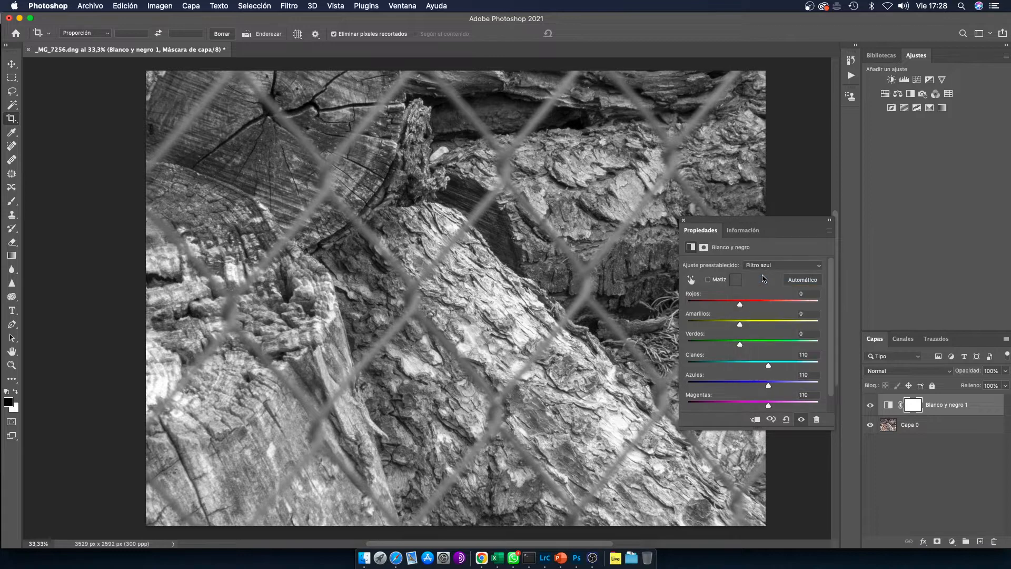
# Step: Compare the Filtro verde, Negro máximo, Blanco máximo and Infrarrojo presets on the black-and-white layer, settling on Negro máximo
pyautogui.click(772, 266)
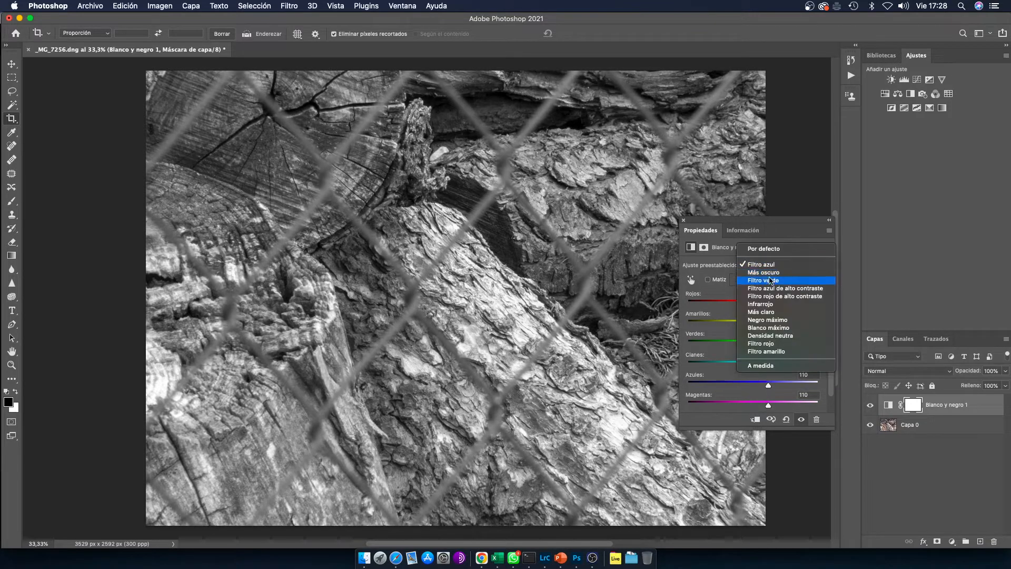
pyautogui.click(773, 280)
pyautogui.click(773, 268)
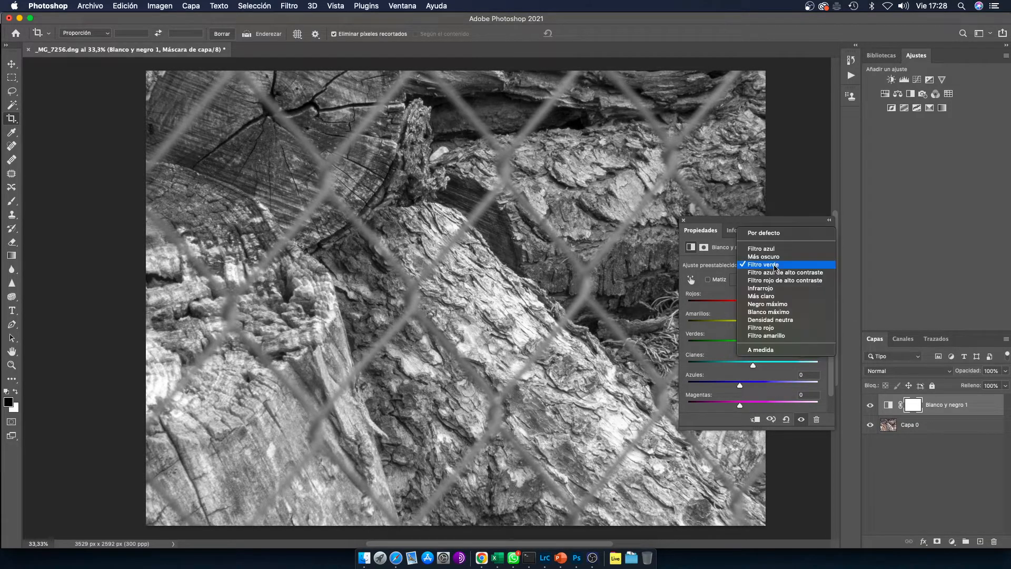
pyautogui.click(769, 304)
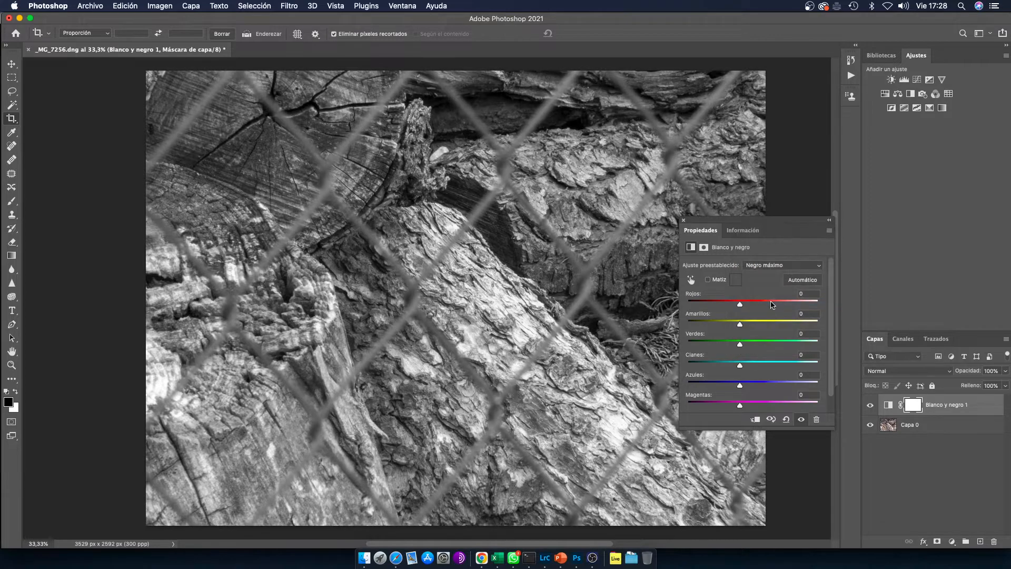
pyautogui.click(775, 266)
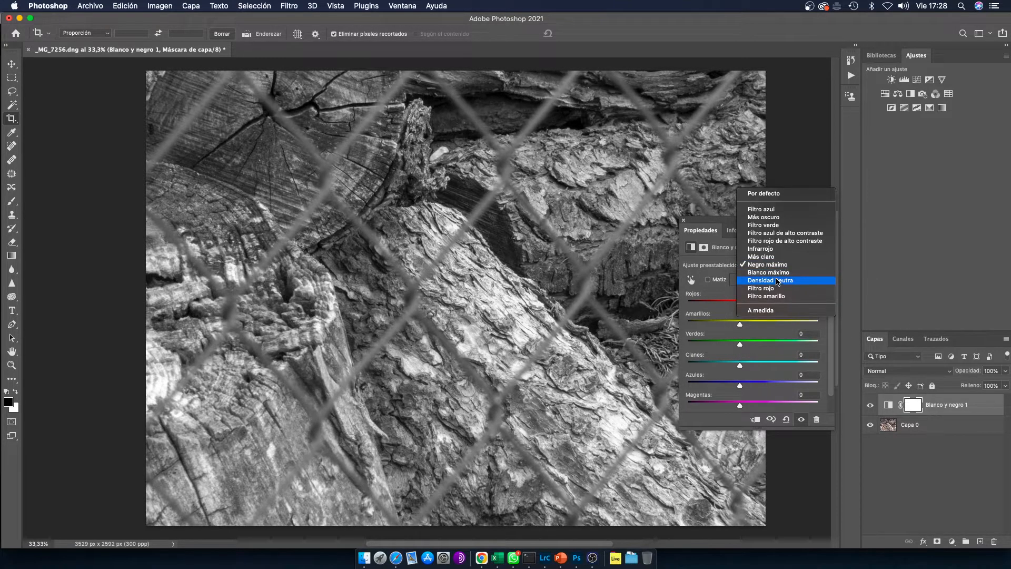
pyautogui.click(777, 273)
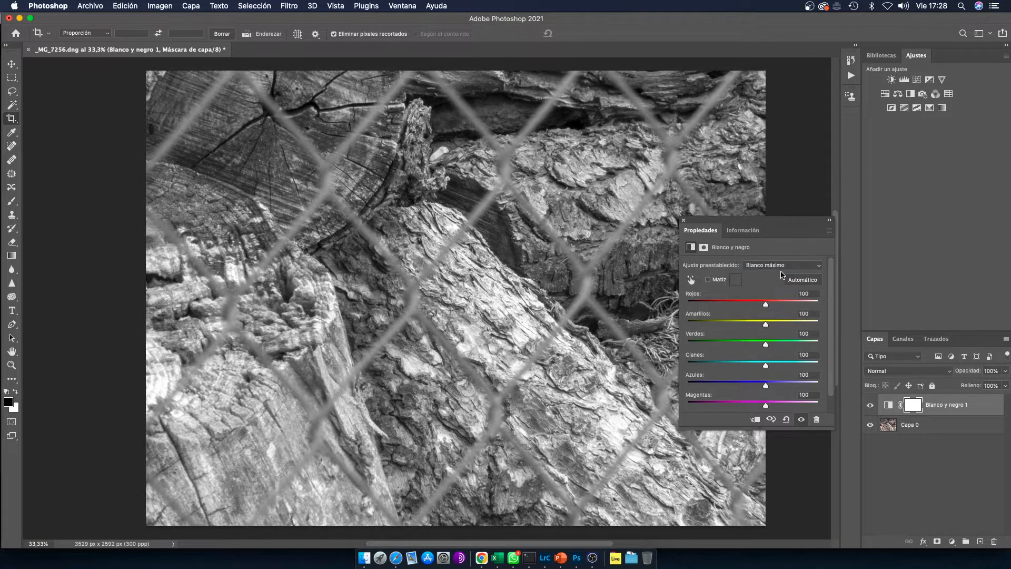
pyautogui.click(777, 266)
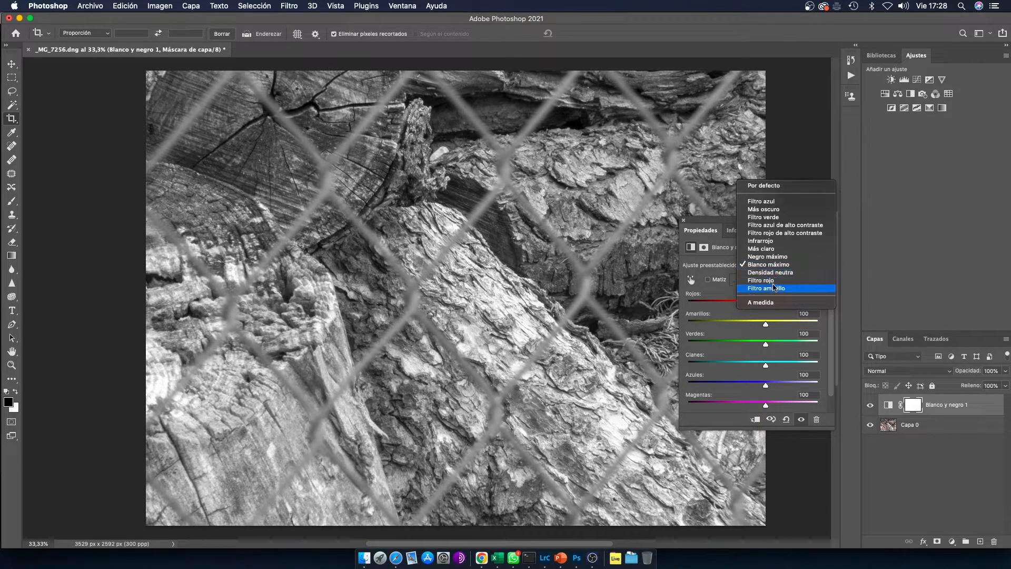
pyautogui.click(766, 242)
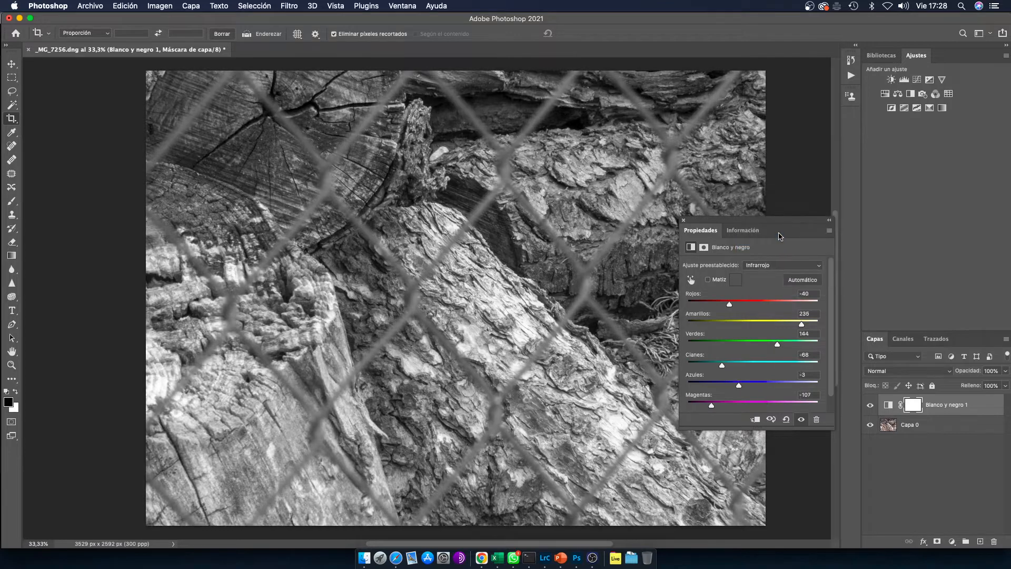
pyautogui.click(770, 266)
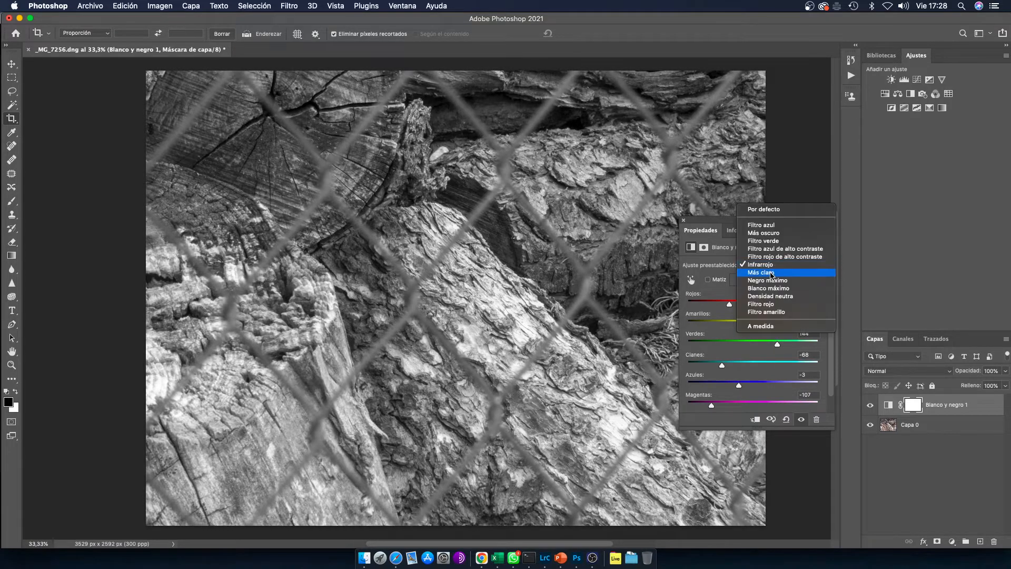
pyautogui.click(774, 283)
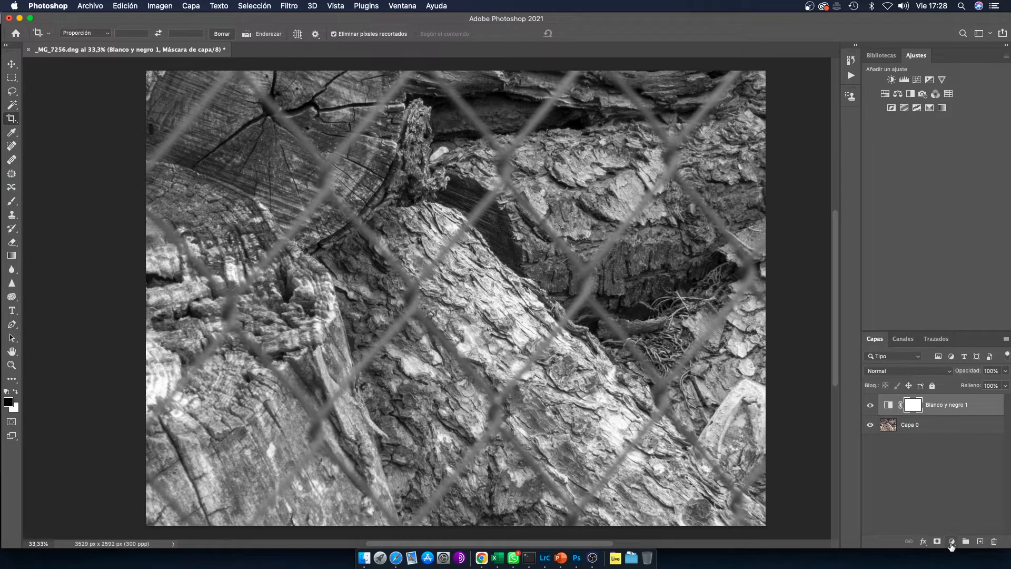
# Step: Add a Niveles adjustment layer above the black-and-white layer and darken its midtones to 0,74
pyautogui.click(952, 541)
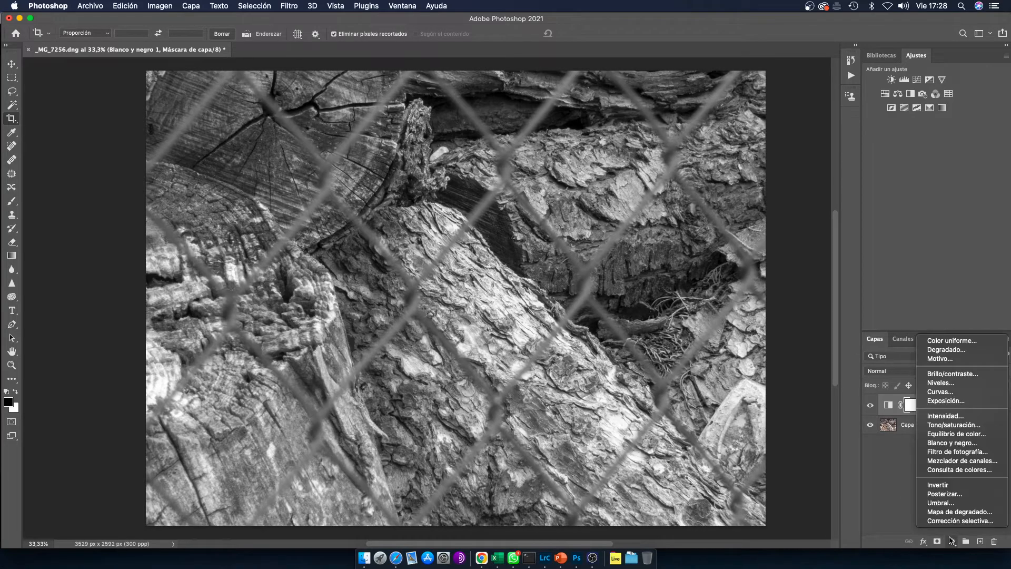
pyautogui.click(944, 384)
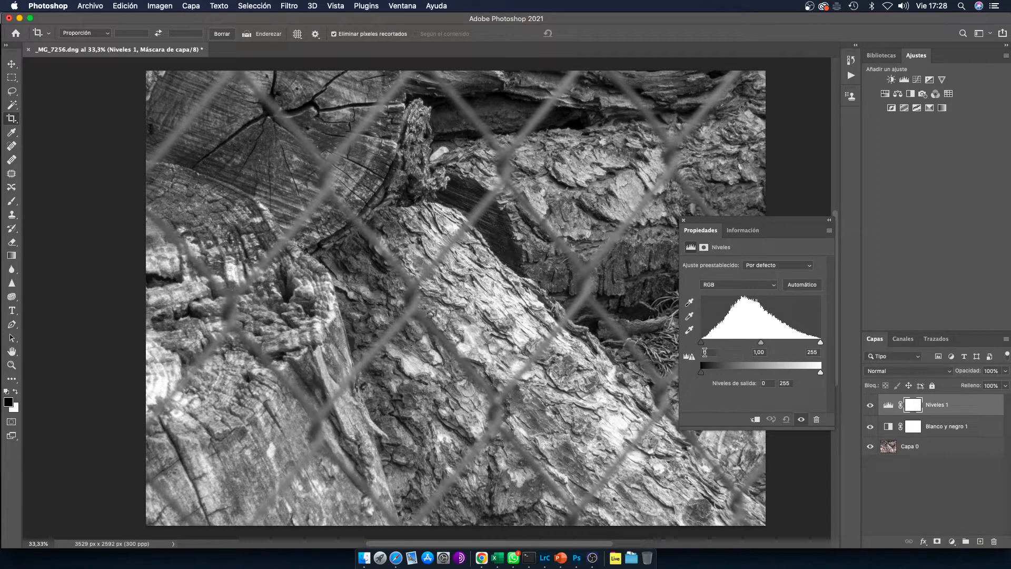
pyautogui.moveTo(760, 343); pyautogui.dragTo(772, 344)
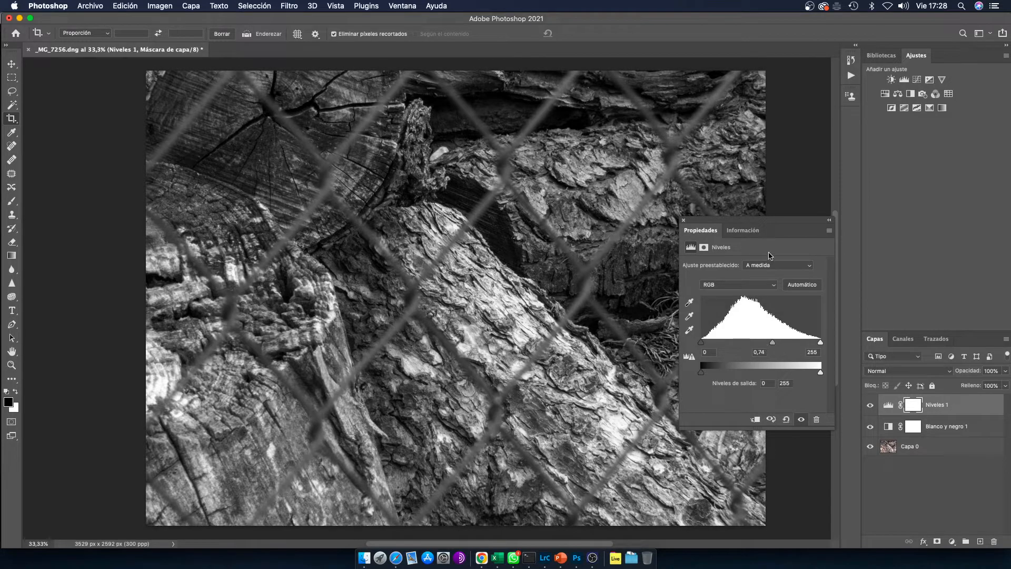
pyautogui.click(685, 222)
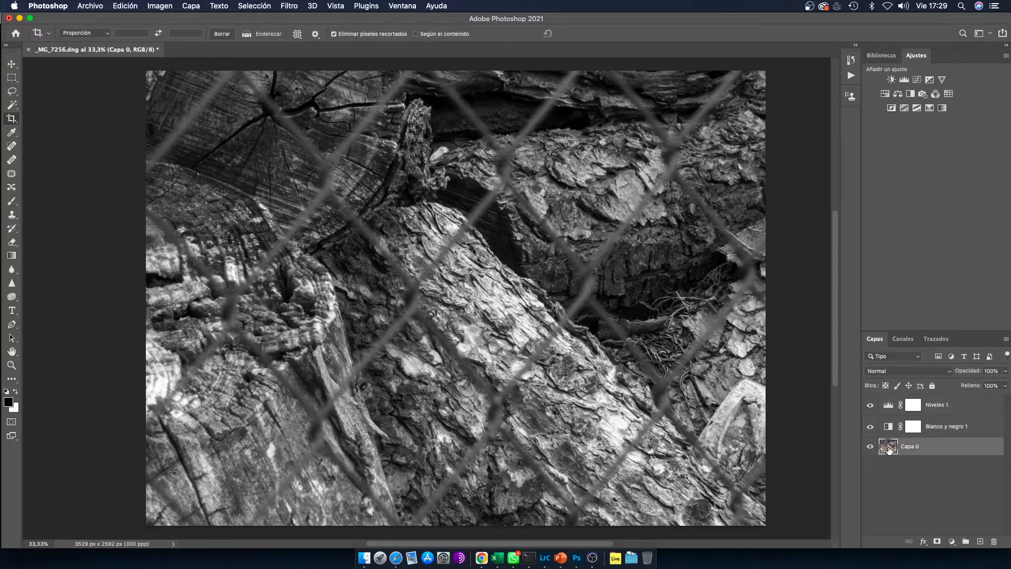
# Step: Duplicate the Capa 0 photo layer and ready the content-aware Spot Healing Brush at a size of 145 px
pyautogui.moveTo(889, 448); pyautogui.dragTo(980, 540)
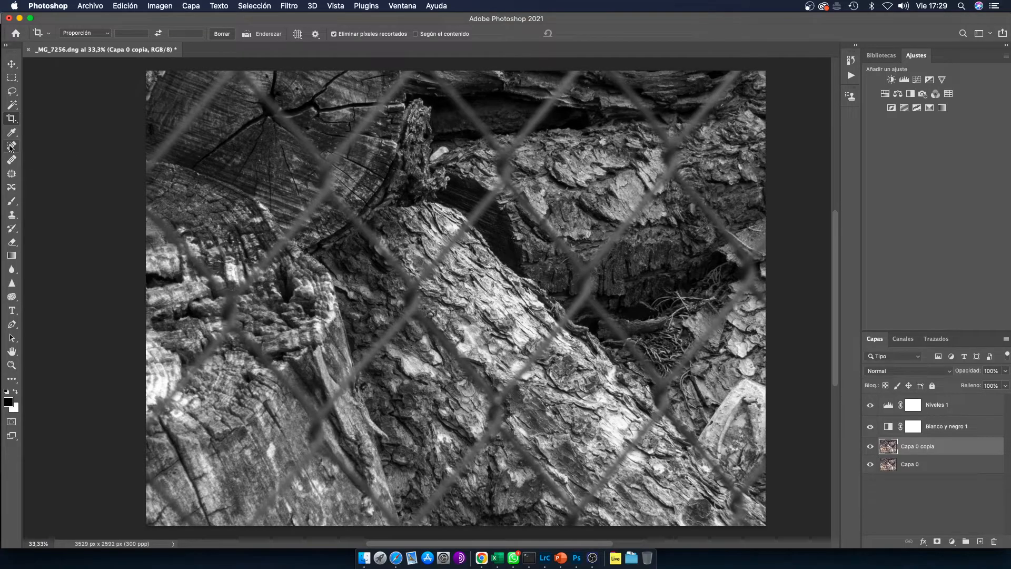
pyautogui.click(11, 146)
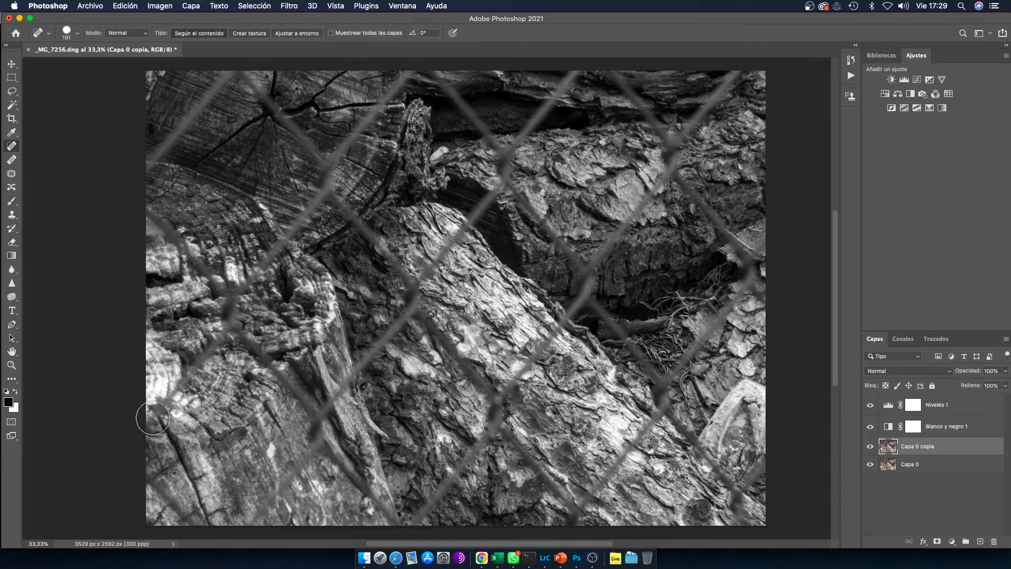
pyautogui.moveTo(151, 416)
pyautogui.mouseDown()
pyautogui.moveTo(161, 414)
pyautogui.moveTo(149, 420)
pyautogui.mouseUp()
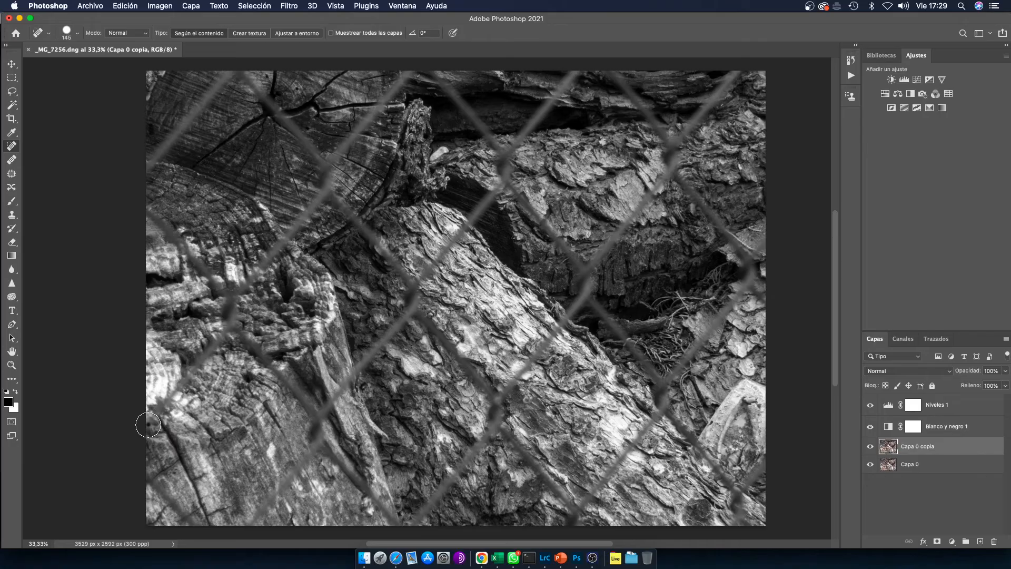
# Step: Paint out the fence wires crossing the light cut stump in the photo's lower-left area with the Spot Healing Brush
pyautogui.moveTo(147, 420)
pyautogui.mouseDown()
pyautogui.moveTo(226, 332)
pyautogui.moveTo(230, 299)
pyautogui.mouseUp()
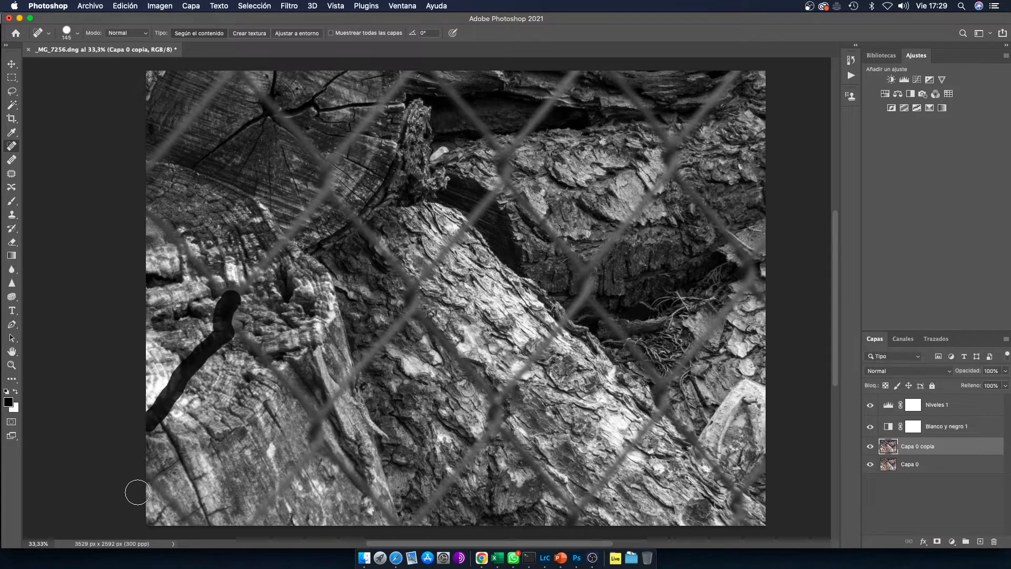
pyautogui.moveTo(144, 468); pyautogui.dragTo(205, 522)
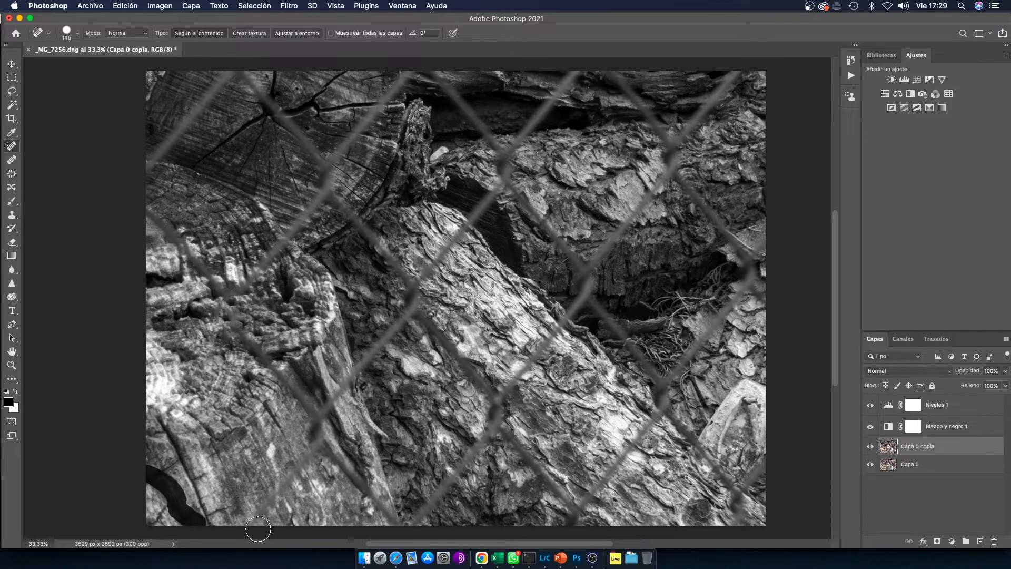
pyautogui.moveTo(254, 518)
pyautogui.mouseDown()
pyautogui.moveTo(307, 457)
pyautogui.moveTo(316, 419)
pyautogui.moveTo(323, 444)
pyautogui.moveTo(313, 437)
pyautogui.moveTo(321, 431)
pyautogui.moveTo(323, 441)
pyautogui.moveTo(313, 414)
pyautogui.mouseUp()
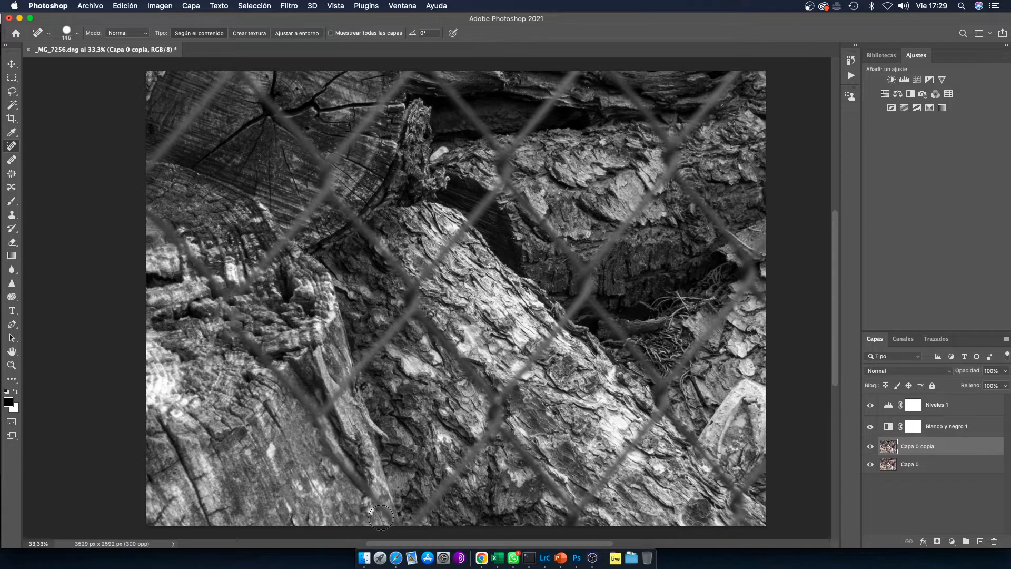
# Step: Enlarge the healing brush to 195 px and remove the wires from the stump to the central trunk and in the upper-left corner
pyautogui.moveTo(490, 407); pyautogui.dragTo(503, 407)
pyautogui.moveTo(313, 417); pyautogui.dragTo(414, 289)
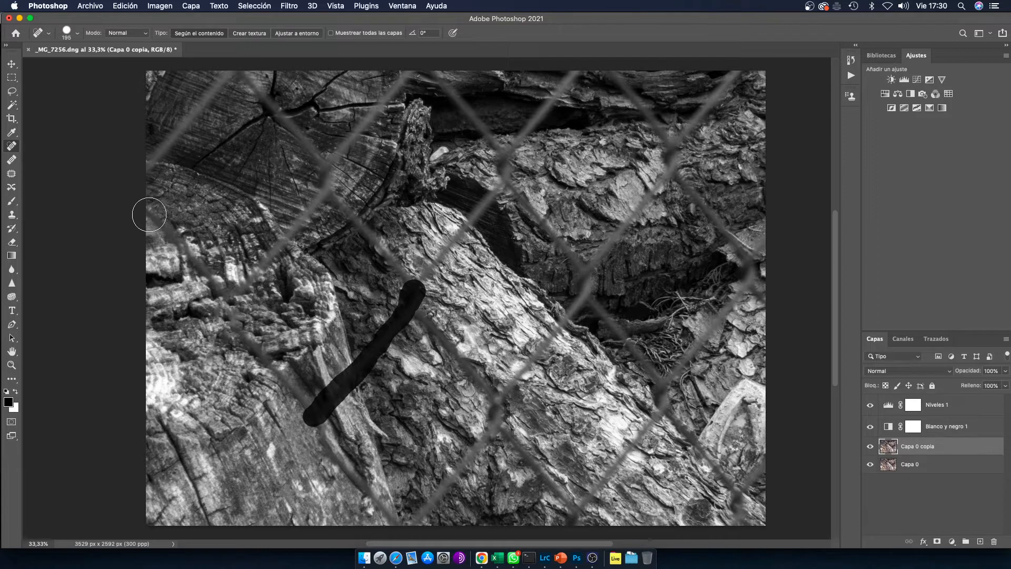
pyautogui.moveTo(149, 211)
pyautogui.mouseDown()
pyautogui.moveTo(230, 294)
pyautogui.moveTo(329, 197)
pyautogui.moveTo(322, 161)
pyautogui.moveTo(235, 75)
pyautogui.mouseUp()
pyautogui.moveTo(210, 89)
pyautogui.mouseDown()
pyautogui.moveTo(135, 174)
pyautogui.moveTo(141, 187)
pyautogui.moveTo(192, 115)
pyautogui.moveTo(165, 155)
pyautogui.mouseUp()
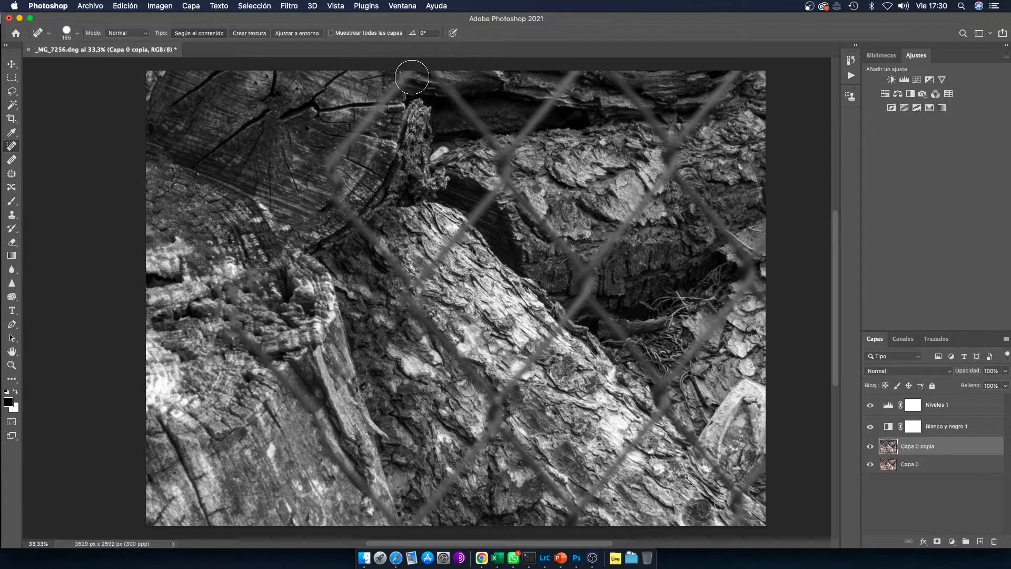
# Step: Paint out the wires running from the upper edge over the dark log and across the central trunk to the lower edge
pyautogui.moveTo(413, 73)
pyautogui.mouseDown()
pyautogui.moveTo(349, 128)
pyautogui.moveTo(335, 169)
pyautogui.moveTo(339, 191)
pyautogui.moveTo(407, 287)
pyautogui.moveTo(404, 303)
pyautogui.moveTo(398, 284)
pyautogui.mouseUp()
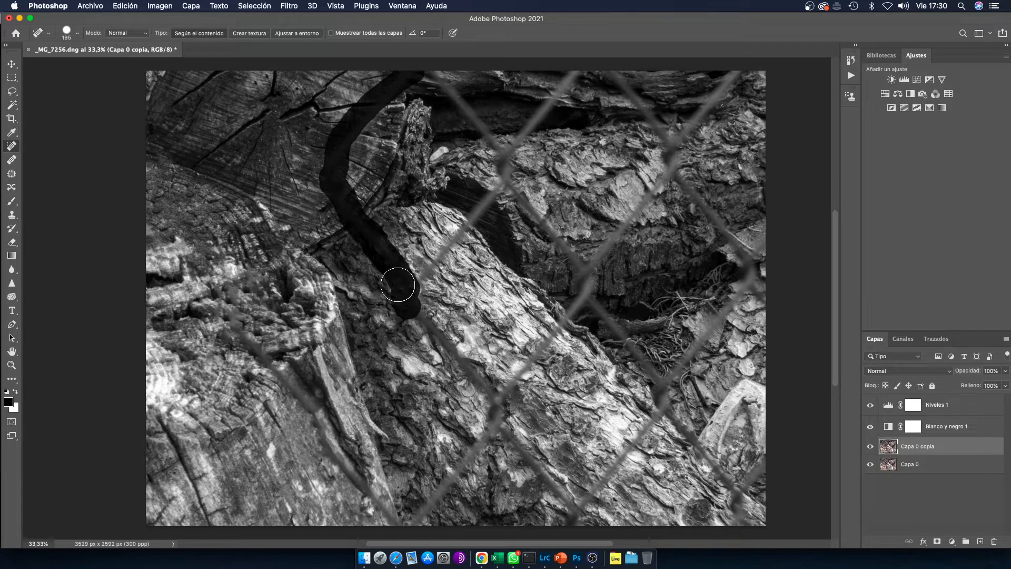
pyautogui.moveTo(397, 284); pyautogui.dragTo(398, 287)
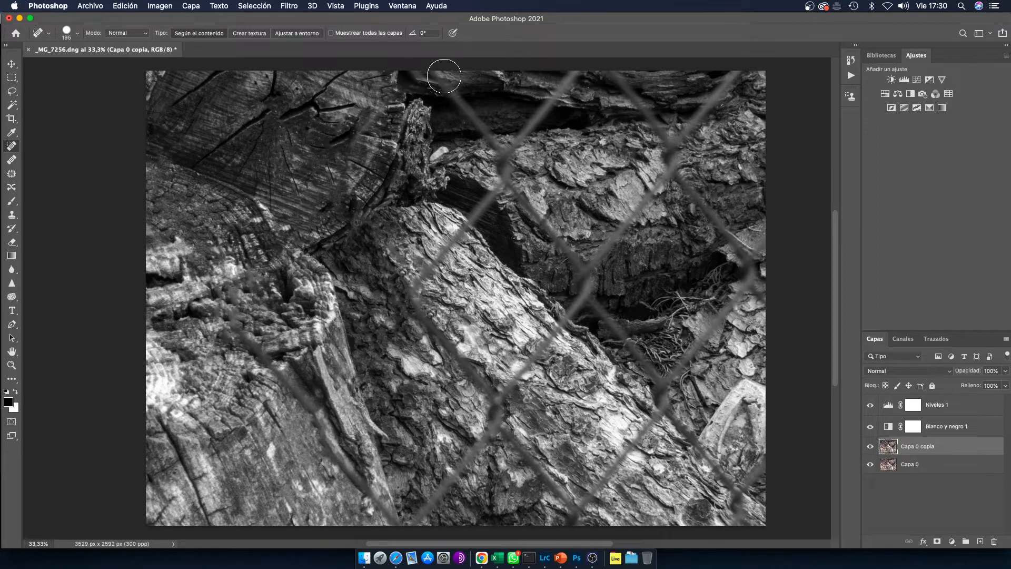
pyautogui.moveTo(374, 120); pyautogui.dragTo(351, 153)
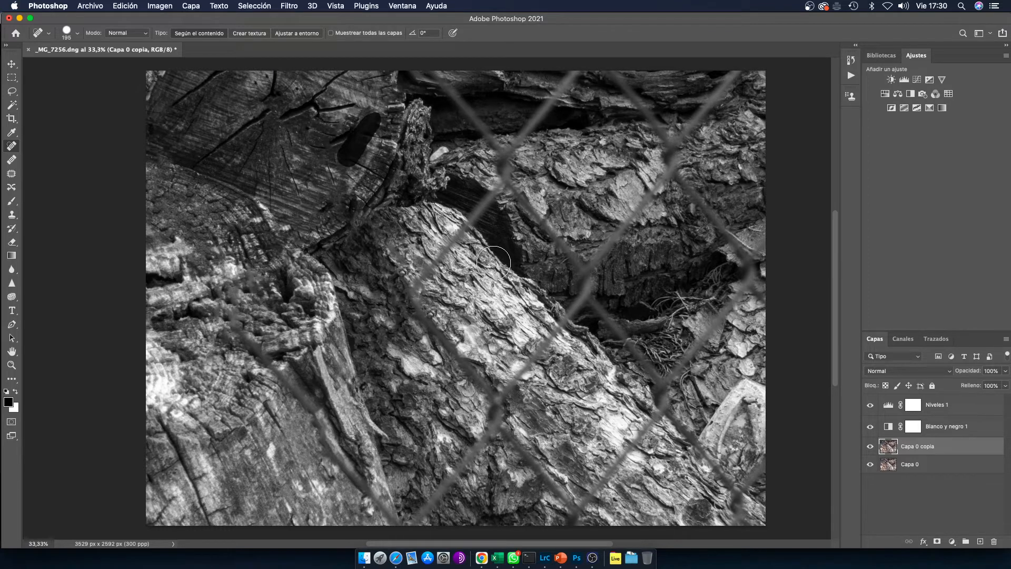
pyautogui.moveTo(416, 294)
pyautogui.mouseDown()
pyautogui.moveTo(507, 183)
pyautogui.moveTo(509, 171)
pyautogui.moveTo(495, 168)
pyautogui.moveTo(503, 151)
pyautogui.moveTo(514, 195)
pyautogui.mouseUp()
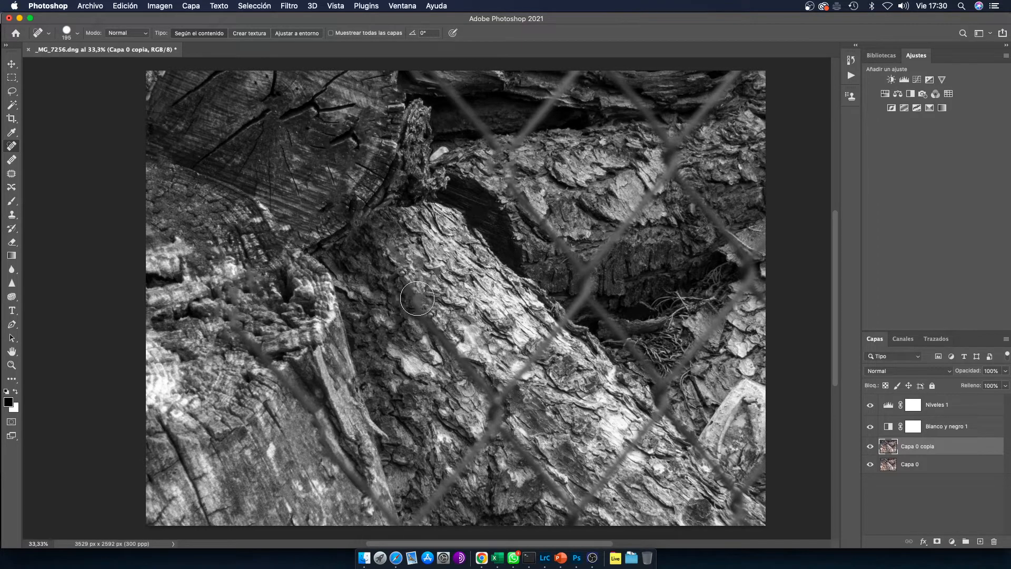
pyautogui.moveTo(416, 299)
pyautogui.mouseDown()
pyautogui.moveTo(490, 393)
pyautogui.moveTo(495, 416)
pyautogui.moveTo(443, 500)
pyautogui.moveTo(407, 526)
pyautogui.mouseUp()
# Step: Hide the Niveles 1 and Blanco y negro 1 layers and heal the leftover wire traces running down across the light cut stump
pyautogui.click(870, 427)
pyautogui.click(870, 405)
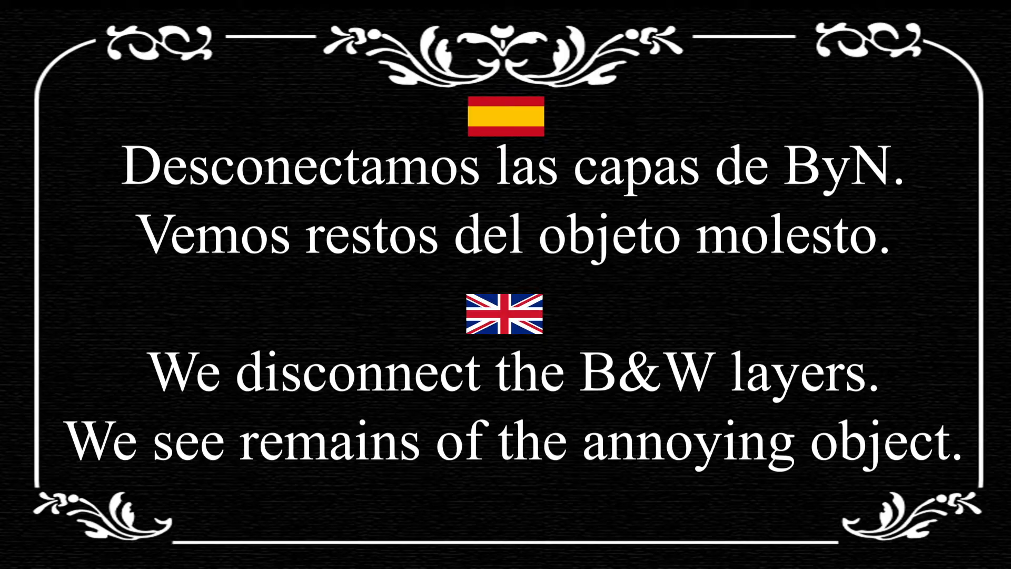
pyautogui.moveTo(233, 293)
pyautogui.mouseDown()
pyautogui.moveTo(236, 327)
pyautogui.moveTo(282, 374)
pyautogui.mouseUp()
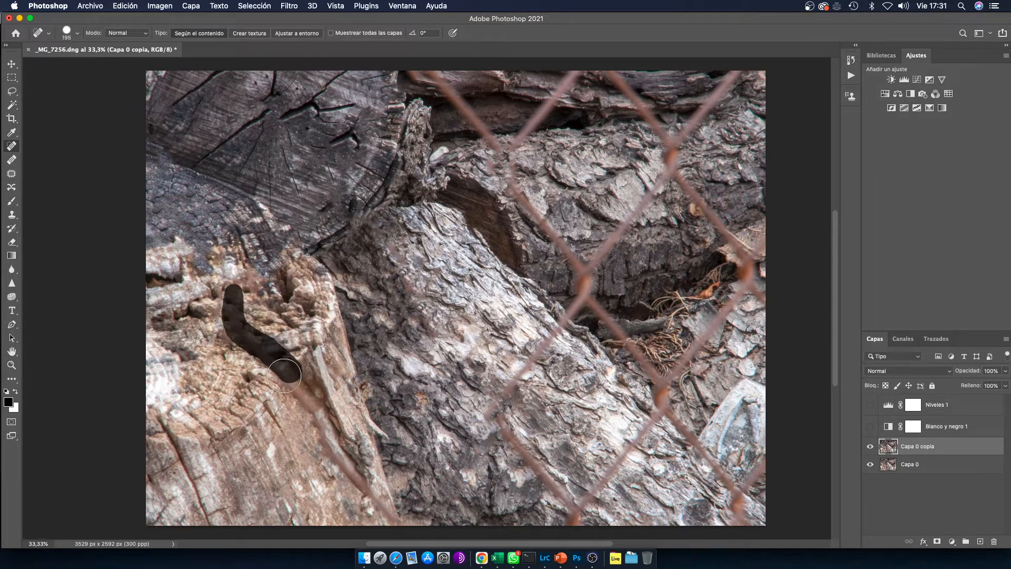
pyautogui.moveTo(333, 452)
pyautogui.mouseDown()
pyautogui.moveTo(326, 421)
pyautogui.moveTo(306, 404)
pyautogui.mouseUp()
pyautogui.moveTo(335, 455); pyautogui.dragTo(348, 464)
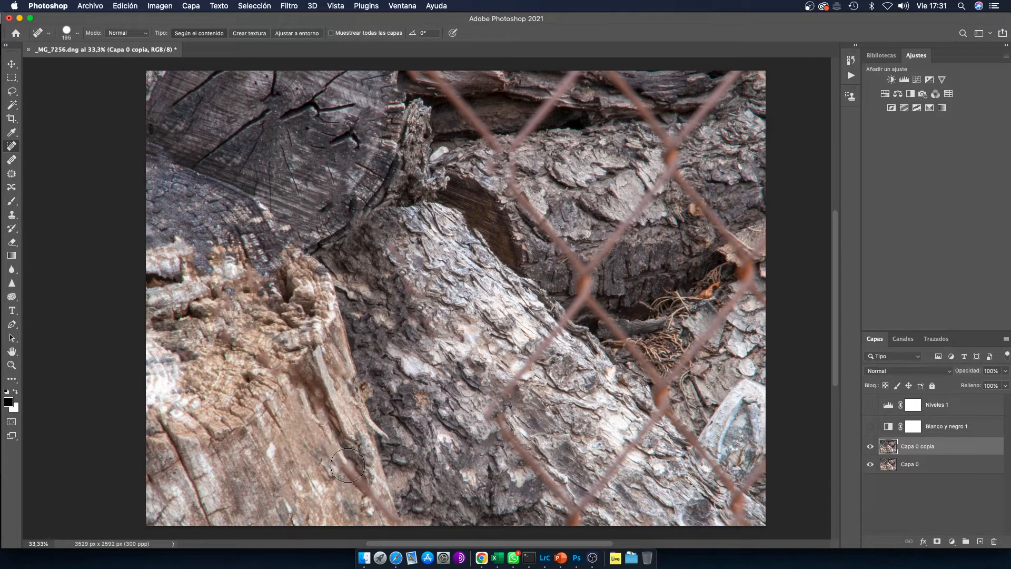
pyautogui.moveTo(346, 463)
pyautogui.mouseDown()
pyautogui.moveTo(401, 522)
pyautogui.moveTo(405, 484)
pyautogui.mouseUp()
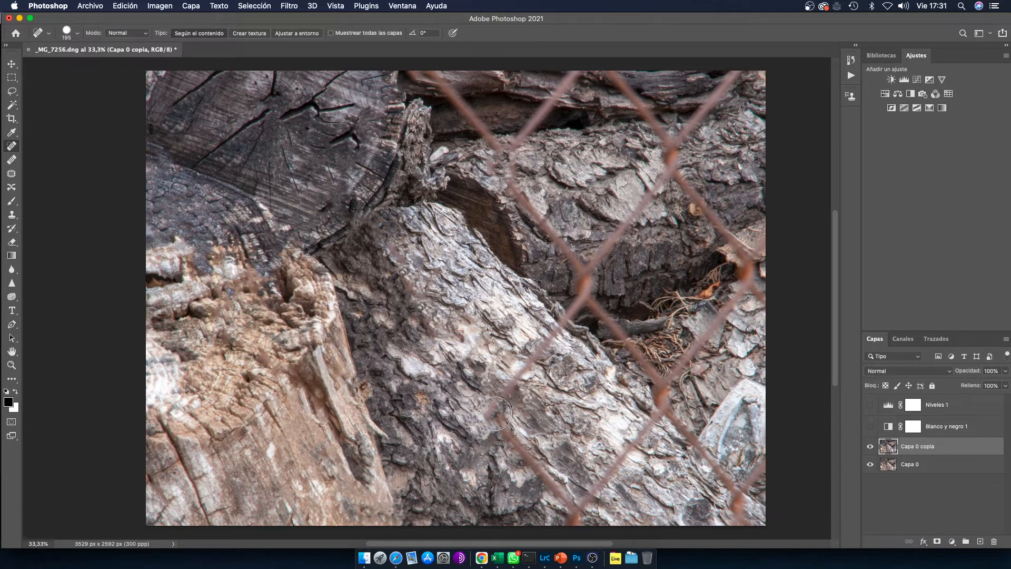
# Step: Paint out the wires crossing the central trunk and the dry twigs through to the photo's lower-right corner with the Spot Healing Brush
pyautogui.moveTo(496, 413)
pyautogui.mouseDown()
pyautogui.moveTo(579, 301)
pyautogui.moveTo(583, 266)
pyautogui.mouseUp()
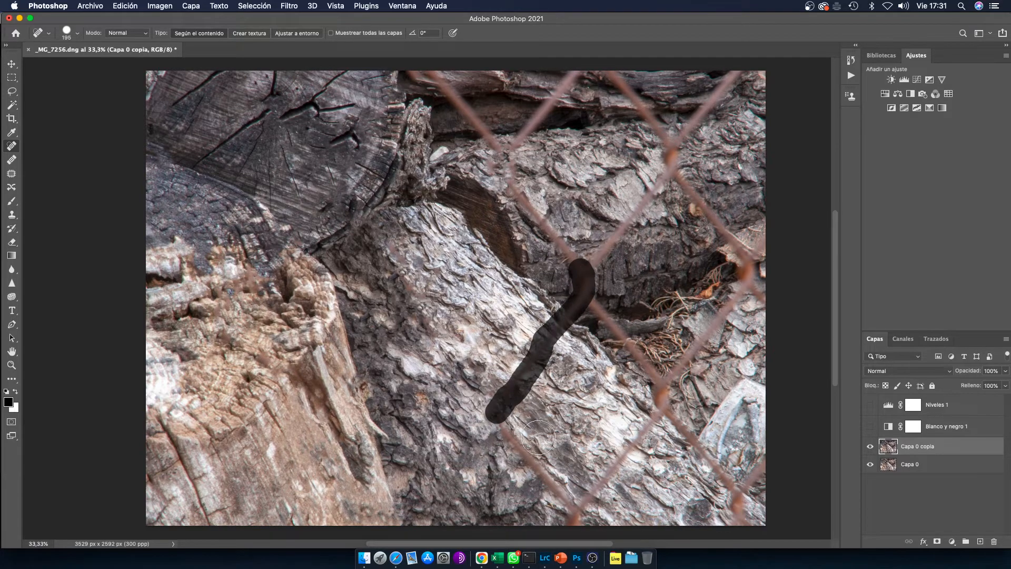
pyautogui.moveTo(506, 429)
pyautogui.mouseDown()
pyautogui.moveTo(548, 478)
pyautogui.moveTo(567, 527)
pyautogui.moveTo(658, 412)
pyautogui.moveTo(667, 374)
pyautogui.moveTo(740, 305)
pyautogui.moveTo(754, 260)
pyautogui.moveTo(773, 247)
pyautogui.mouseUp()
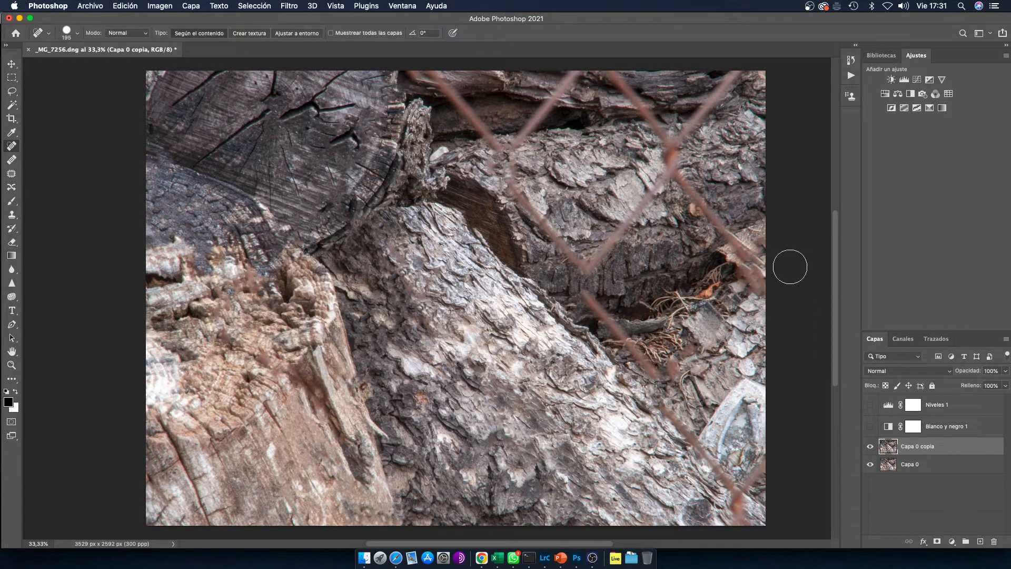
pyautogui.moveTo(584, 290)
pyautogui.mouseDown()
pyautogui.moveTo(657, 375)
pyautogui.moveTo(666, 379)
pyautogui.moveTo(705, 345)
pyautogui.mouseUp()
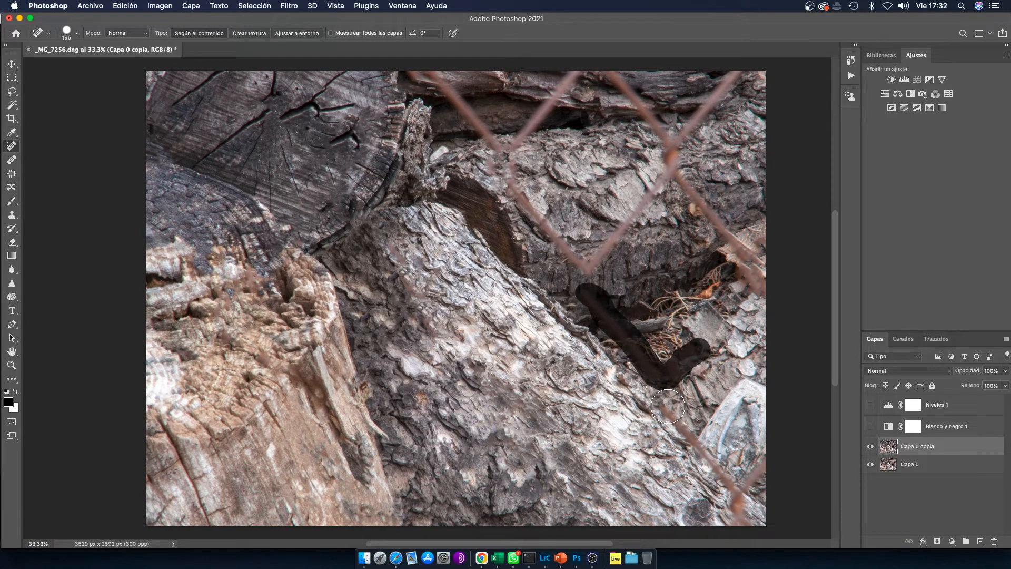
pyautogui.moveTo(666, 408)
pyautogui.mouseDown()
pyautogui.moveTo(716, 463)
pyautogui.moveTo(735, 520)
pyautogui.moveTo(750, 524)
pyautogui.moveTo(743, 500)
pyautogui.moveTo(763, 454)
pyautogui.mouseUp()
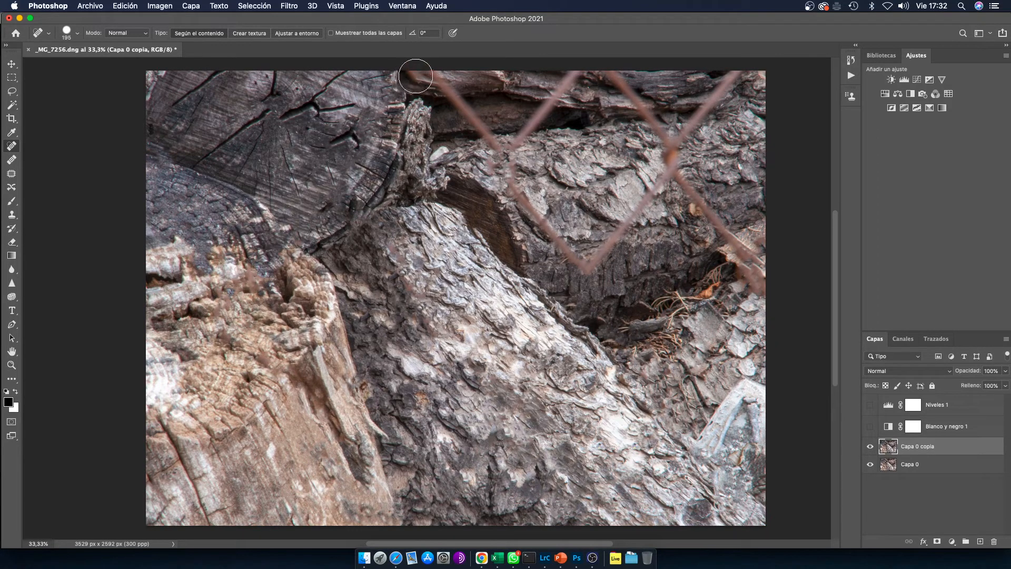
# Step: Heal the V-shaped wires over the upper-right log and the short wire branching from their crossing up to the photo's upper edge
pyautogui.moveTo(413, 73)
pyautogui.mouseDown()
pyautogui.moveTo(459, 101)
pyautogui.moveTo(500, 170)
pyautogui.moveTo(491, 163)
pyautogui.mouseUp()
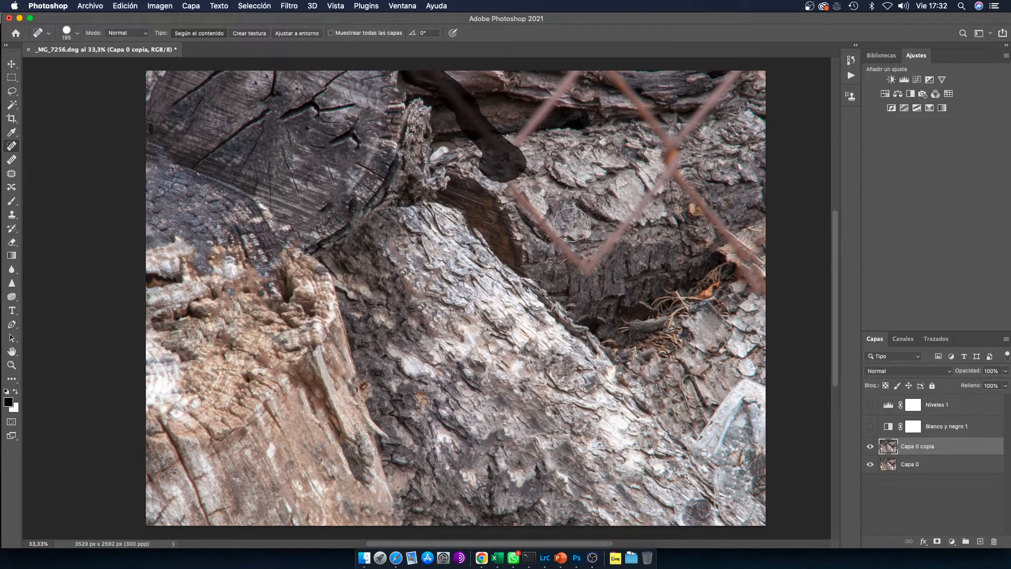
pyautogui.moveTo(515, 182)
pyautogui.mouseDown()
pyautogui.moveTo(572, 258)
pyautogui.moveTo(596, 262)
pyautogui.moveTo(671, 176)
pyautogui.moveTo(667, 150)
pyautogui.moveTo(750, 71)
pyautogui.mouseUp()
pyautogui.moveTo(509, 175)
pyautogui.mouseDown()
pyautogui.moveTo(577, 258)
pyautogui.moveTo(602, 254)
pyautogui.moveTo(671, 169)
pyautogui.moveTo(674, 141)
pyautogui.moveTo(749, 71)
pyautogui.mouseUp()
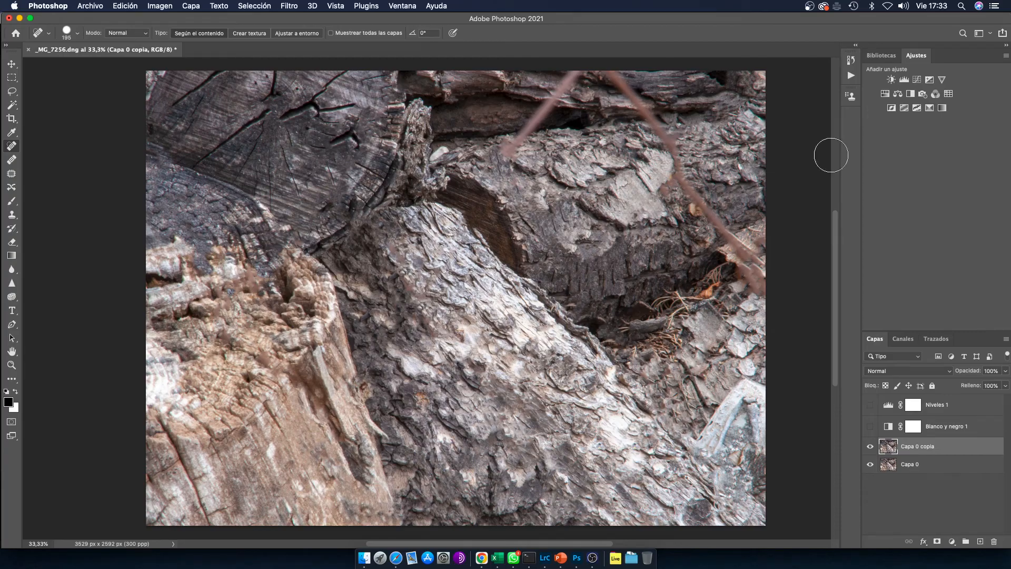
pyautogui.moveTo(509, 153); pyautogui.dragTo(587, 68)
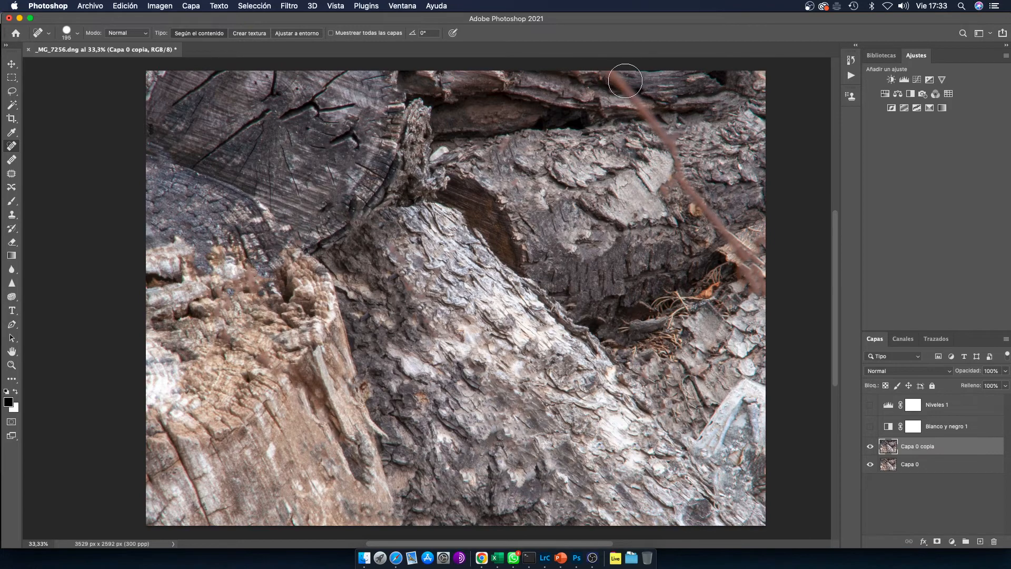
# Step: Paint out the last wire running from the photo's upper edge down over the log to its right edge
pyautogui.moveTo(609, 71)
pyautogui.mouseDown()
pyautogui.moveTo(675, 159)
pyautogui.moveTo(663, 175)
pyautogui.mouseUp()
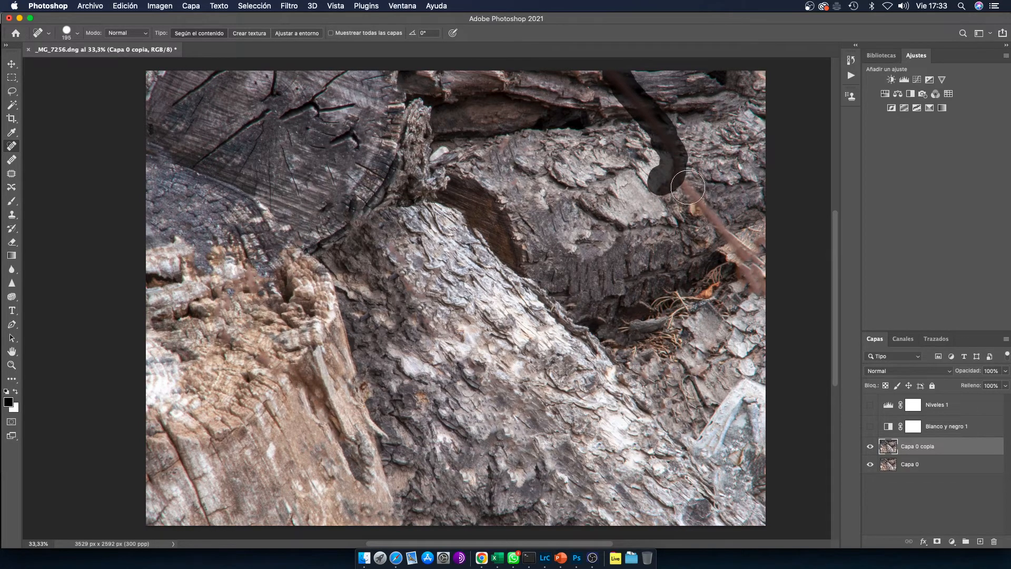
pyautogui.moveTo(684, 178)
pyautogui.mouseDown()
pyautogui.moveTo(763, 268)
pyautogui.moveTo(753, 254)
pyautogui.moveTo(734, 269)
pyautogui.moveTo(750, 276)
pyautogui.moveTo(741, 292)
pyautogui.moveTo(766, 245)
pyautogui.mouseUp()
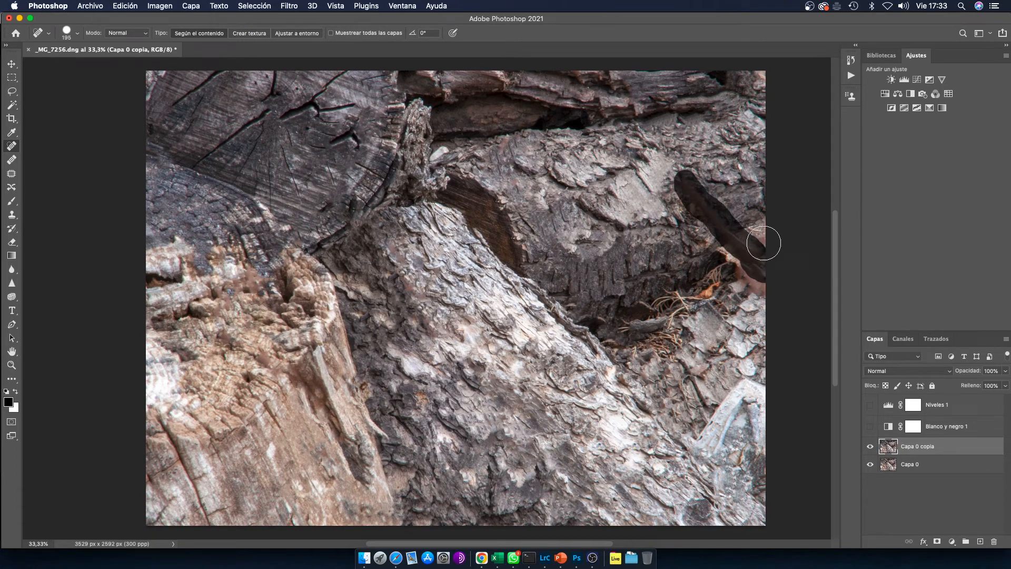
pyautogui.moveTo(772, 232)
pyautogui.mouseDown()
pyautogui.moveTo(742, 258)
pyautogui.moveTo(775, 299)
pyautogui.mouseUp()
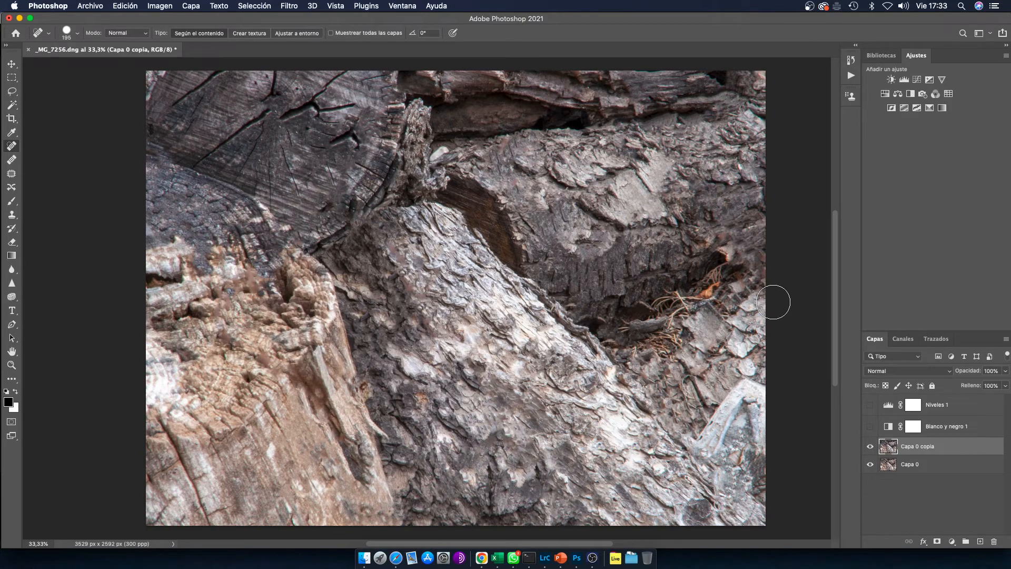
# Step: Show the Niveles 1 and Blanco y negro 1 layers again, select both together with Capa 0 copia, and bring up their layer commands
pyautogui.click(870, 406)
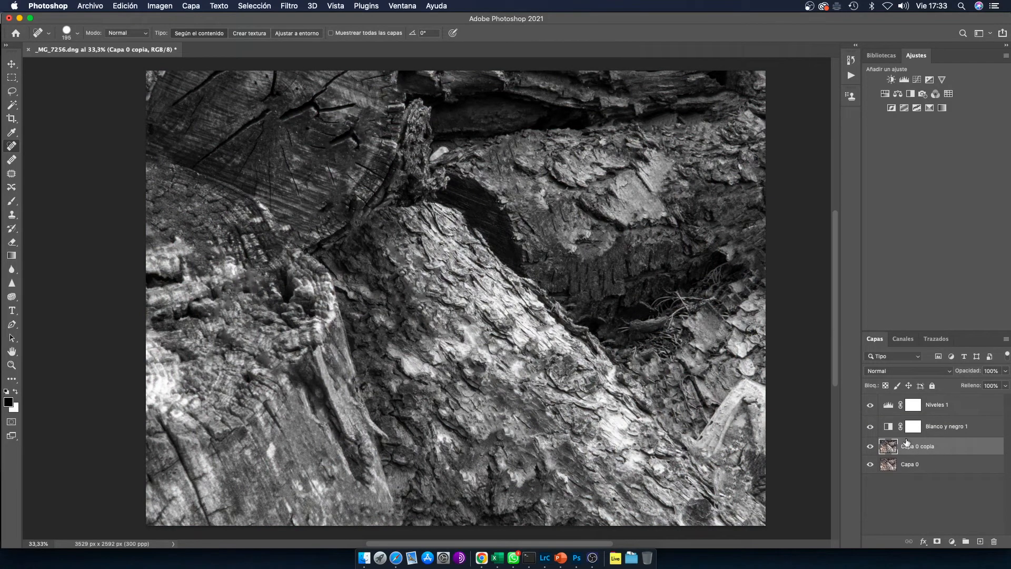
pyautogui.keyDown('shift'); pyautogui.click(912, 412); pyautogui.keyUp('shift')
pyautogui.keyDown('shift'); pyautogui.click(912, 412); pyautogui.keyUp('shift')
pyautogui.keyDown('super'); pyautogui.click(888, 407); pyautogui.keyUp('super')
pyautogui.rightClick(889, 417)
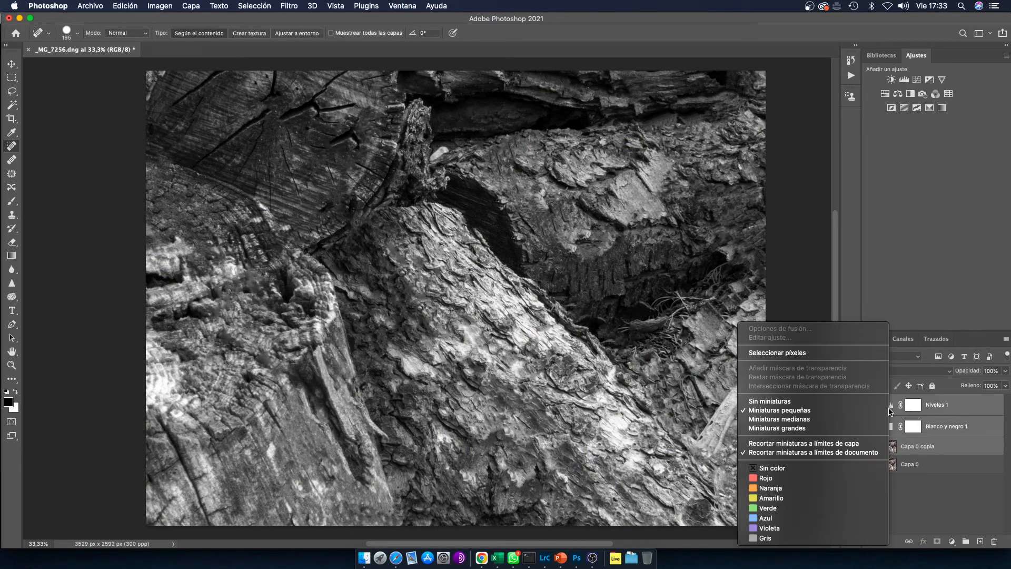
pyautogui.rightClick(895, 403)
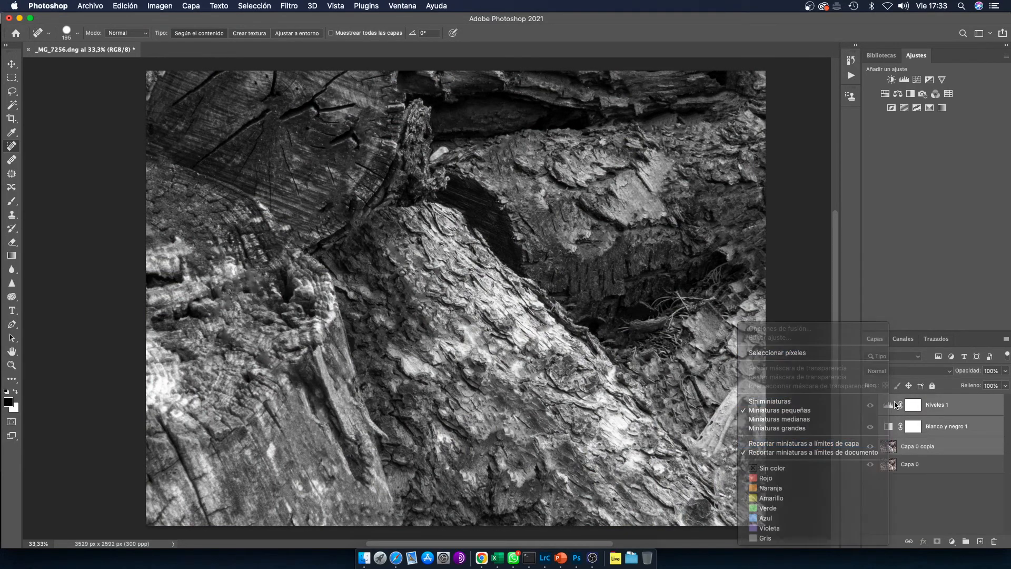
pyautogui.rightClick(955, 407)
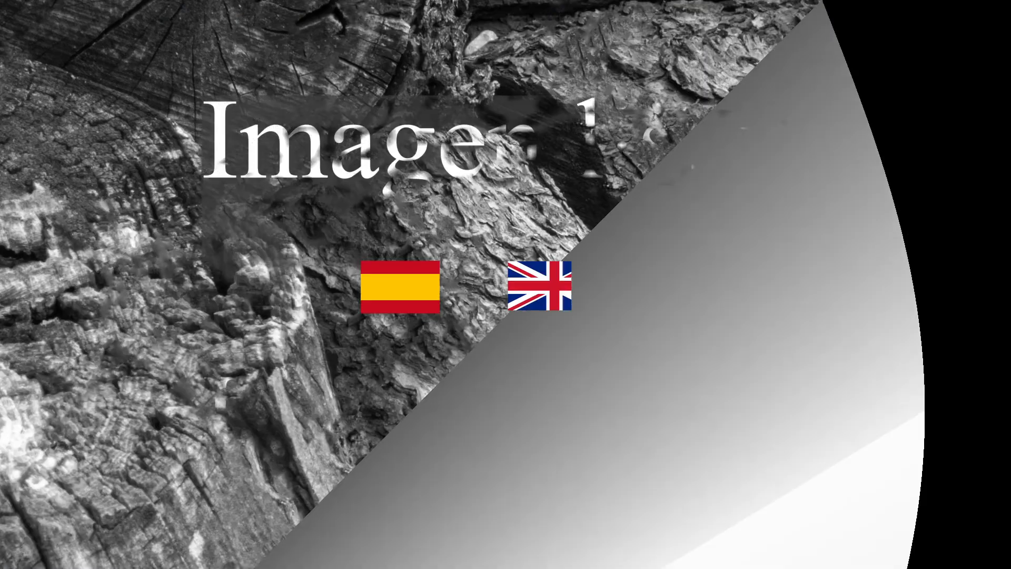